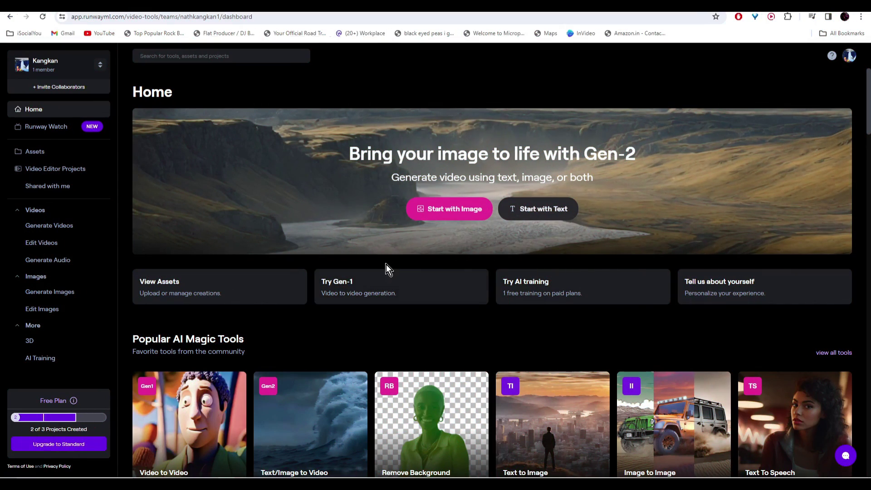
Expand the full tools grid, revealing Infinite Image, Expand Image and Frame Interpolation
scroll(421, 263, "down", 3)
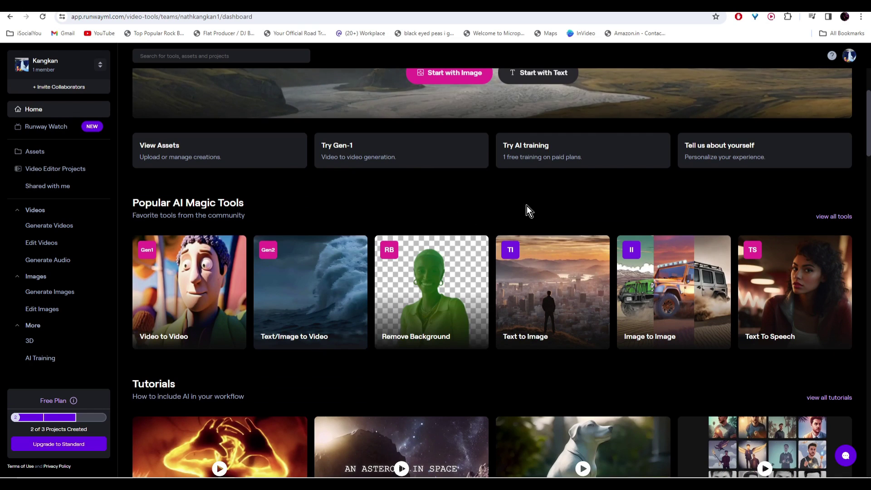
scroll(527, 206, "down", 2)
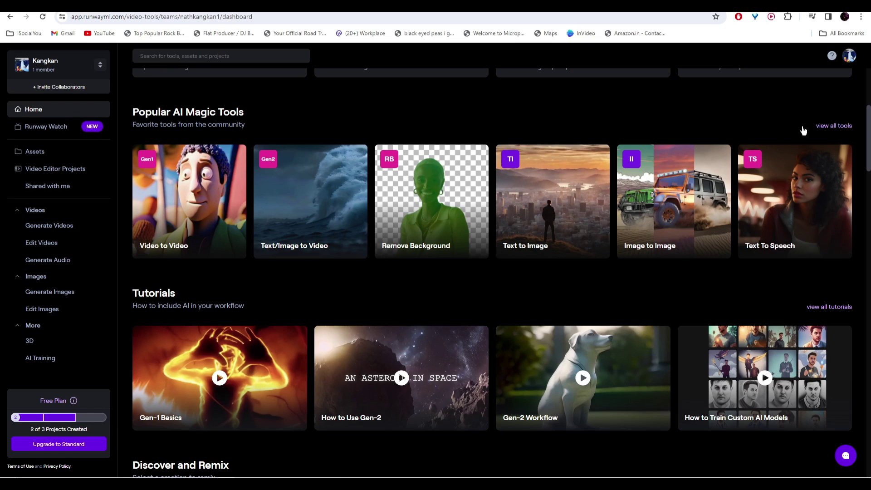
left_click(839, 128)
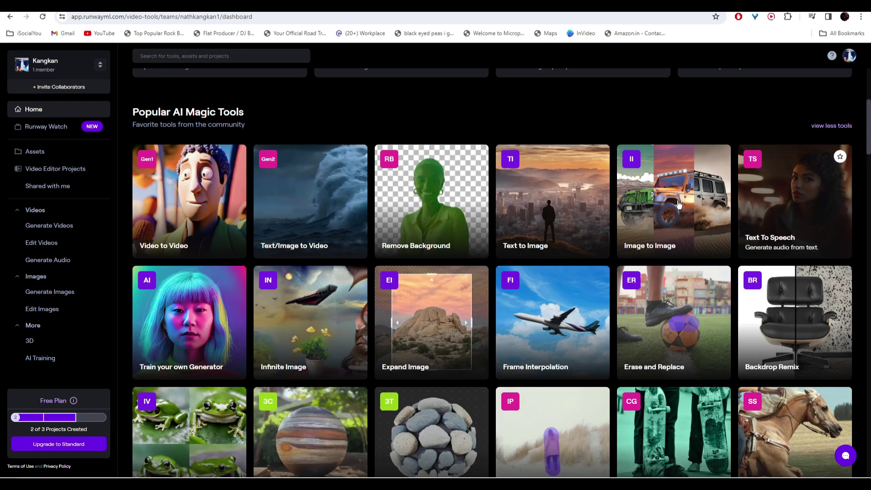
scroll(618, 208, "down", 2)
scroll(617, 208, "down", 5)
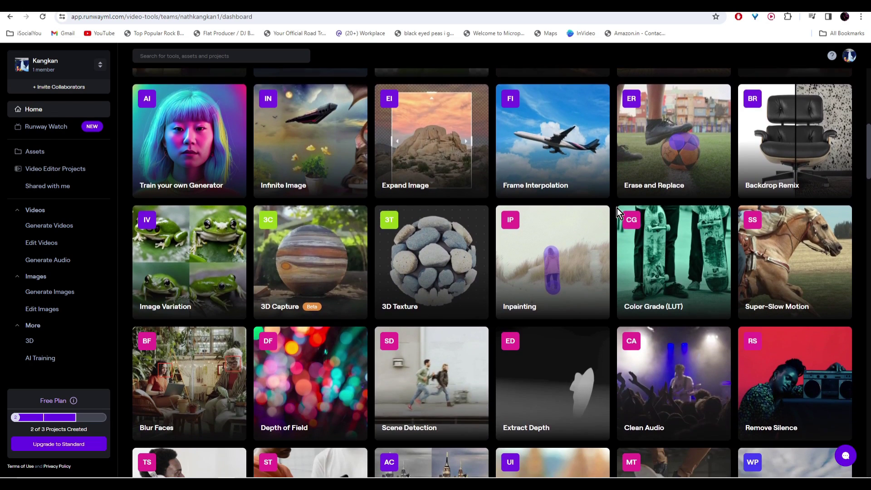
scroll(608, 206, "up", 8)
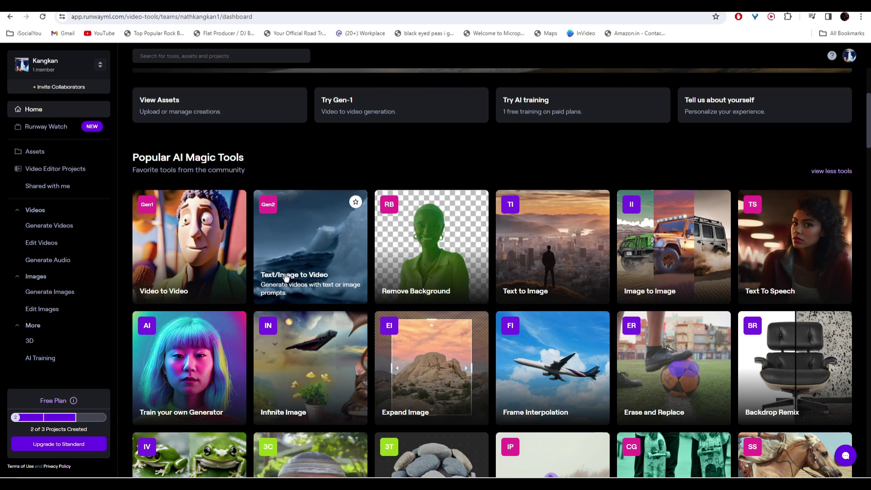
Load the Suspended Solitude forest image into Text/Image to Video as the start frame
left_click(309, 265)
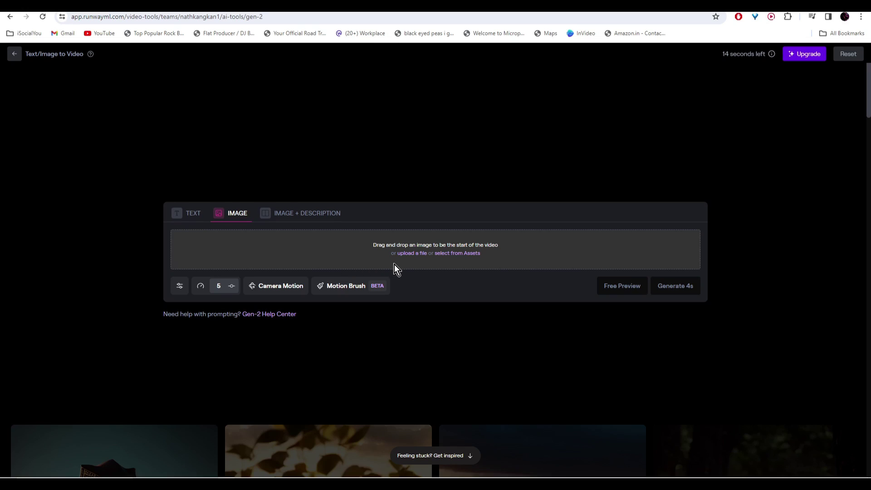
left_click(420, 261)
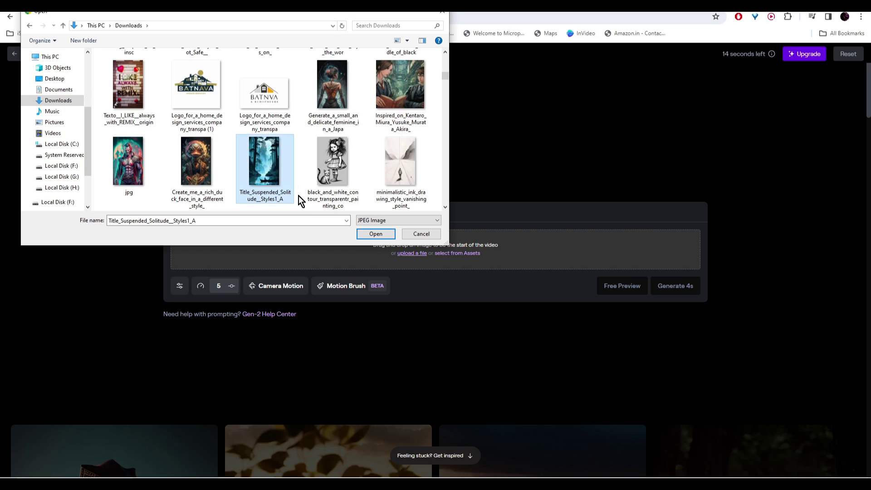
left_click(372, 235)
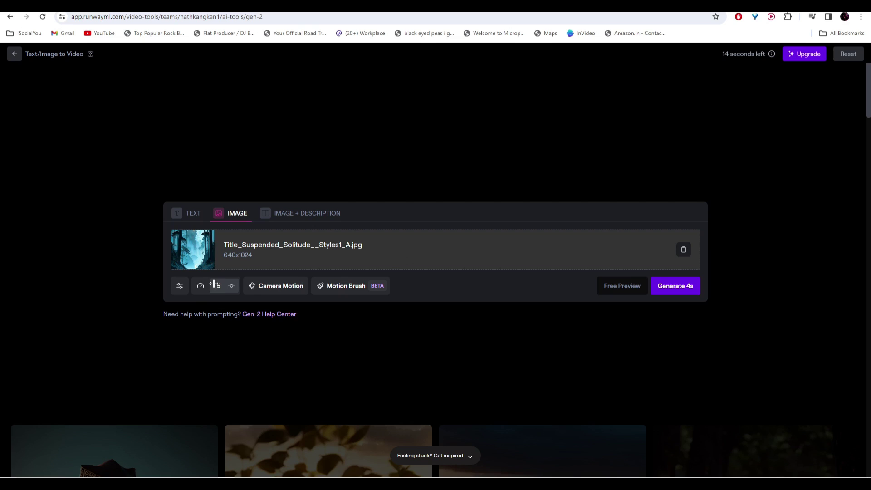
Adjust the general motion and save a pan and zoom camera motion
left_click(200, 288)
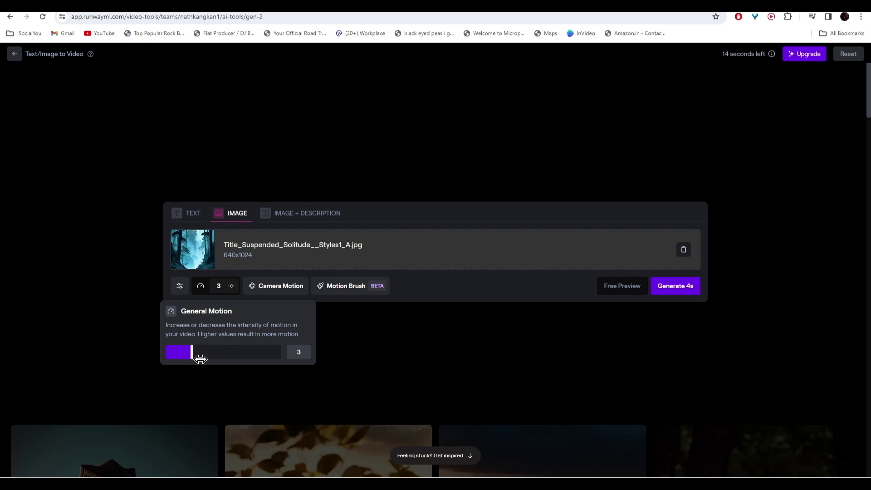
left_click(235, 361)
left_click(280, 290)
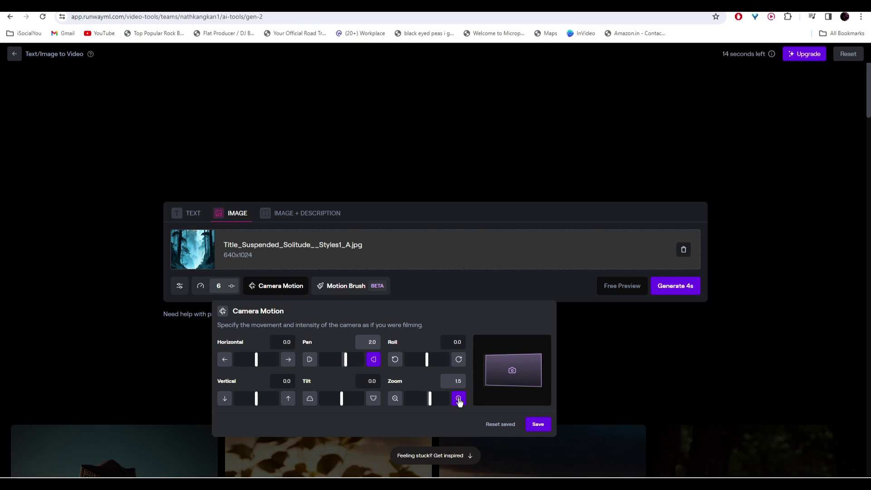
left_click(597, 303)
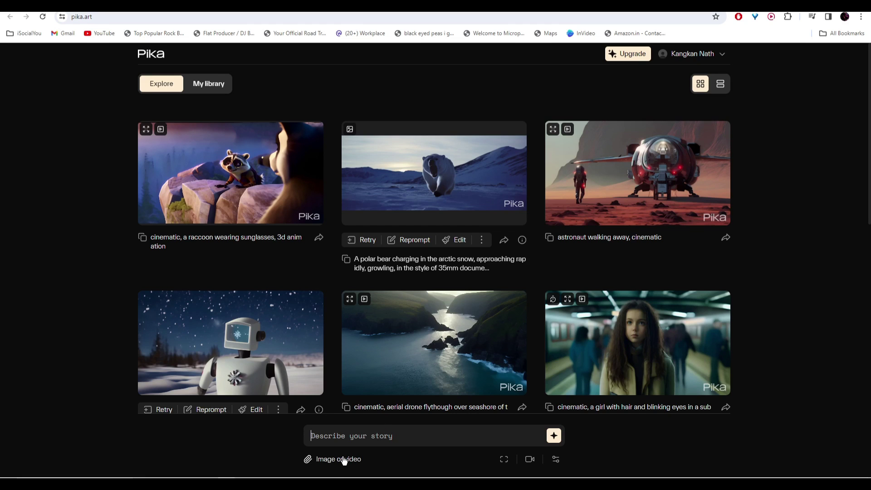
Enlarge the forest video from My library and extend it by 4 seconds
left_click(376, 233)
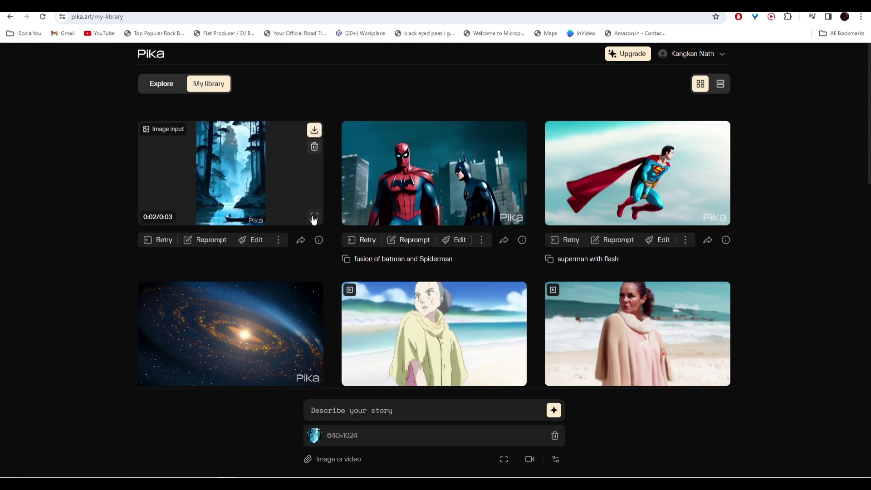
left_click(314, 217)
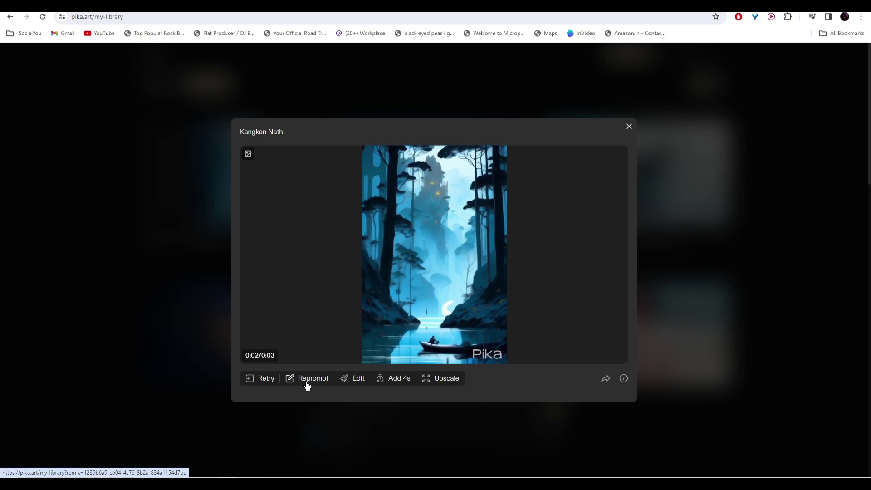
left_click(387, 380)
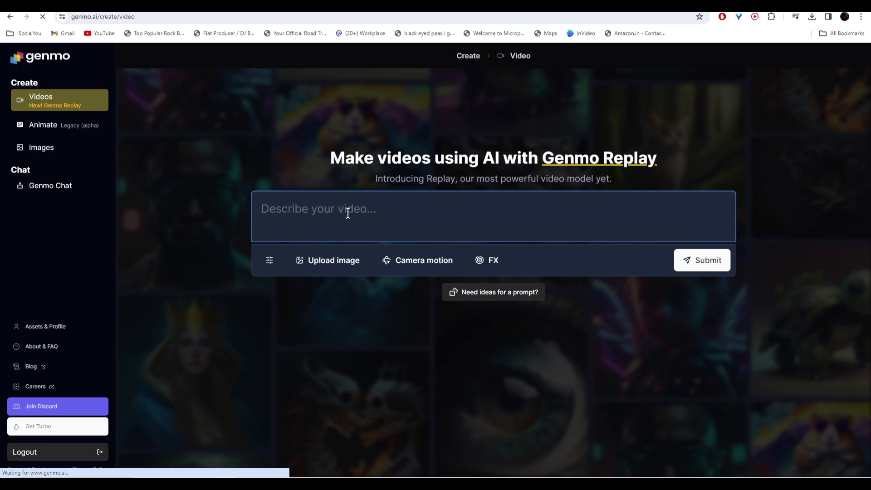
Upload the woman's photo as the starting image and extend the street prompt
left_click(326, 264)
left_click(194, 98)
left_click(376, 234)
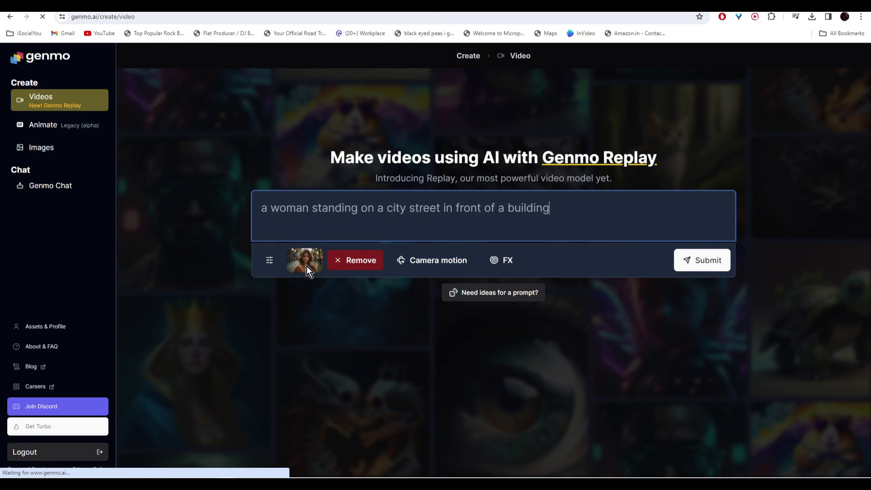
type(", cinematic")
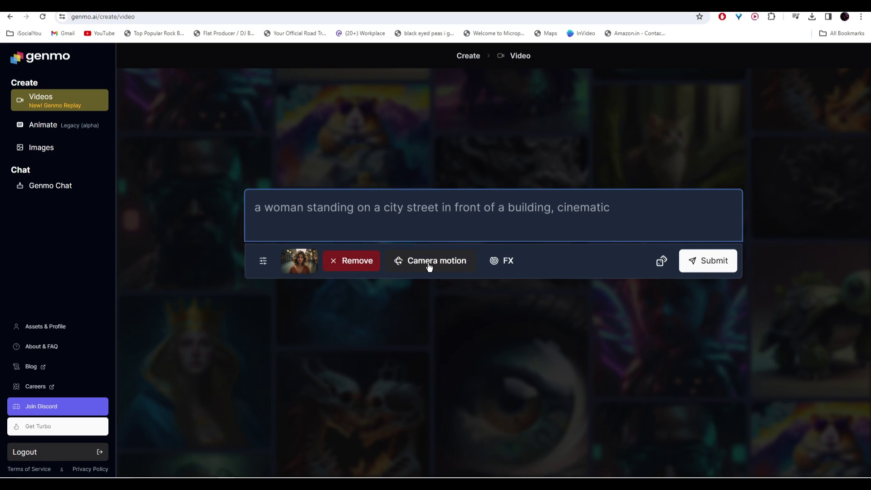
Set the camera motion, keep the FX preset at None, and submit the video
left_click(429, 267)
left_click(496, 267)
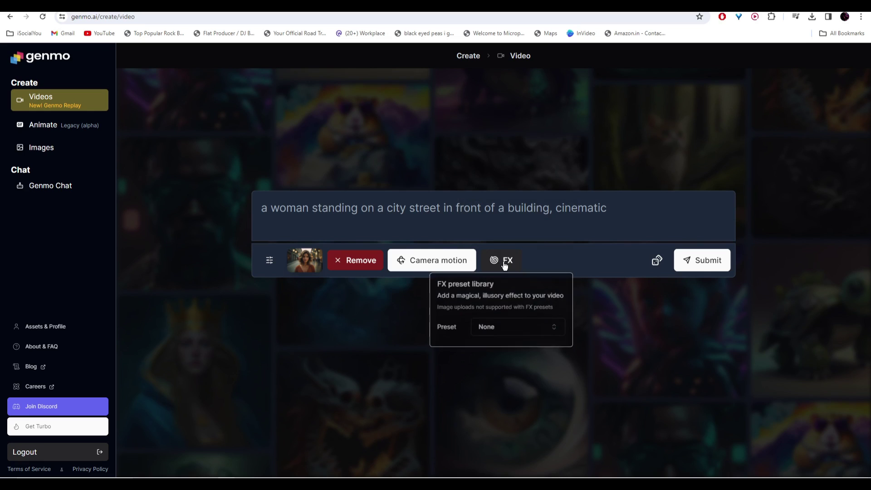
left_click(515, 328)
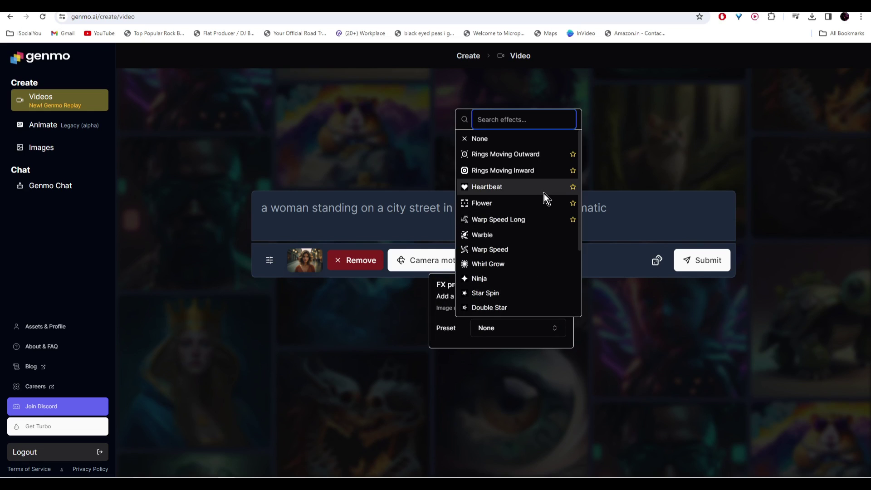
left_click(480, 139)
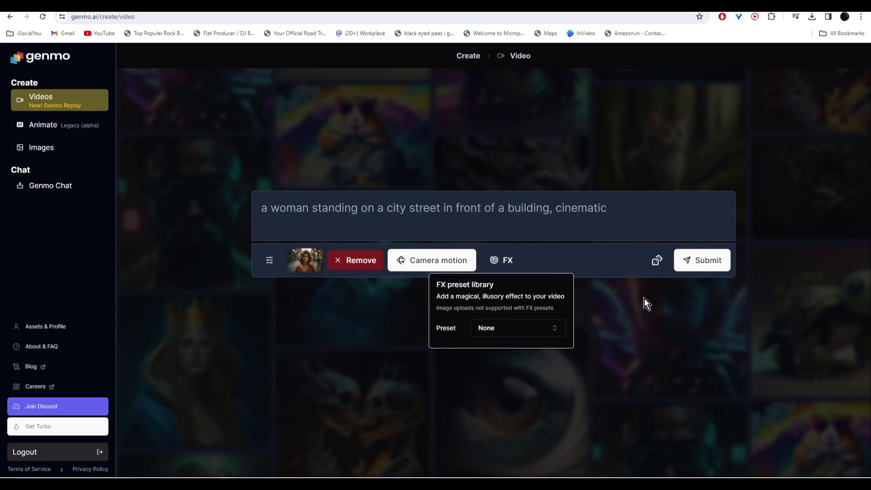
left_click(701, 262)
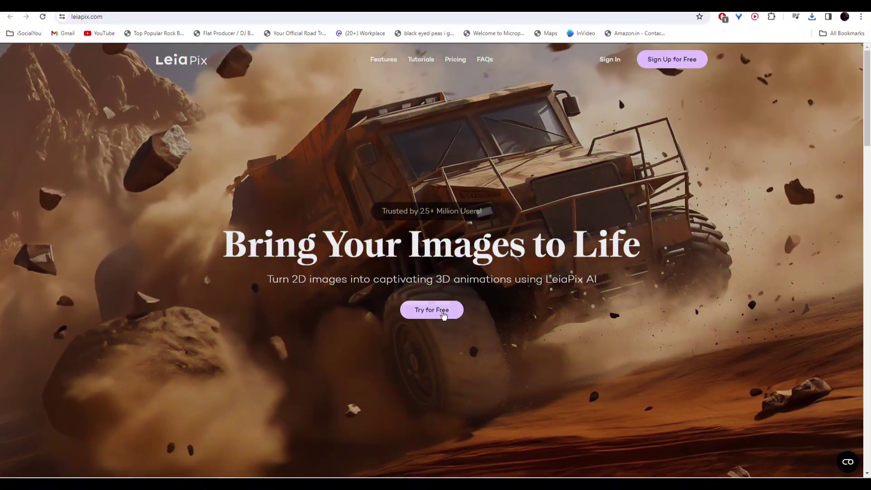
Open the free LeiaPix editor and upload the duck-in-suit portrait
left_click(443, 314)
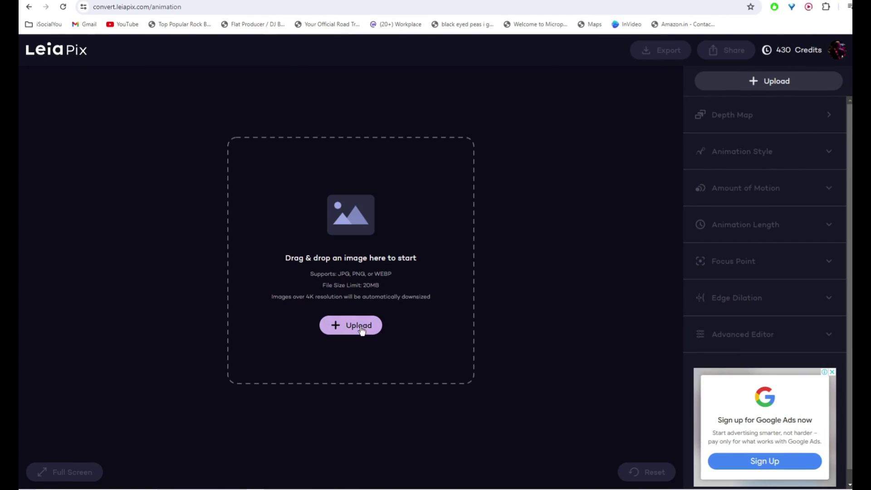
left_click(362, 330)
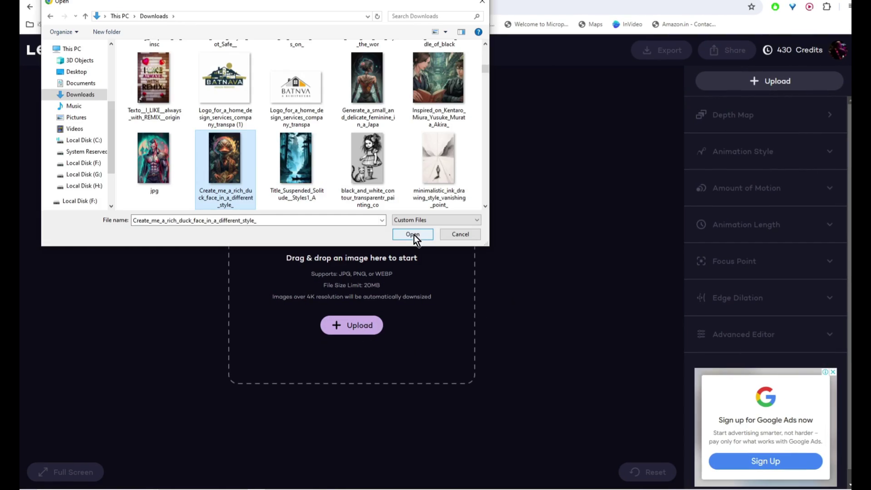
left_click(413, 235)
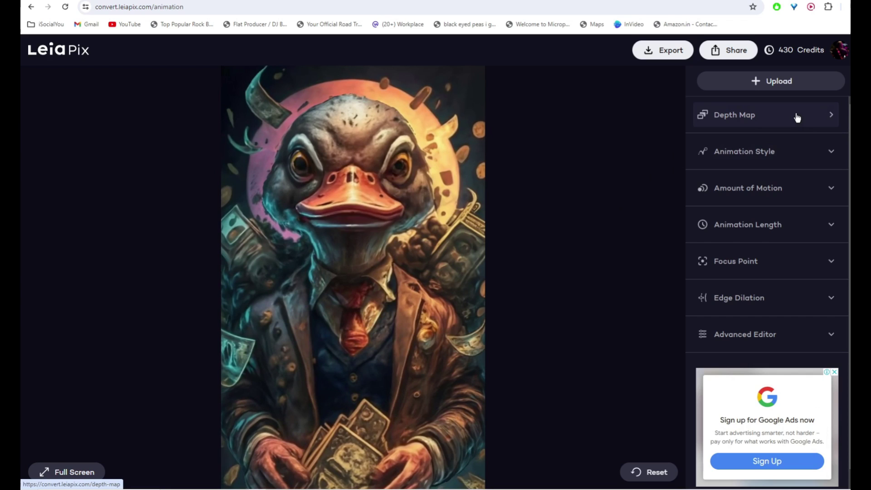
Cycle through the horizontal, circle and tall circle animation styles to settle on Perspective
left_click(818, 155)
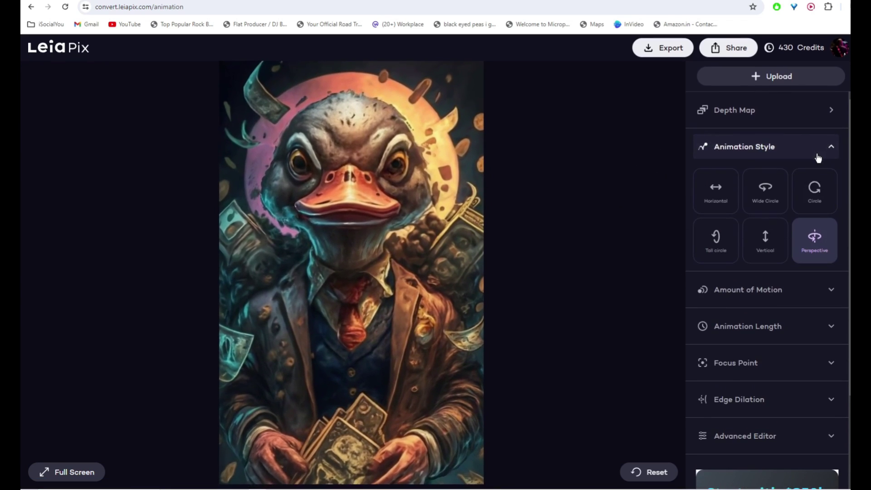
left_click(718, 194)
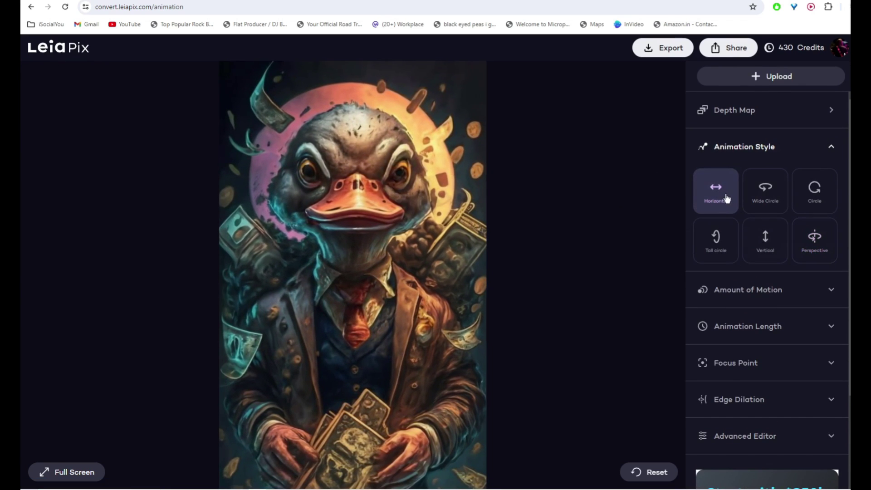
left_click(764, 194)
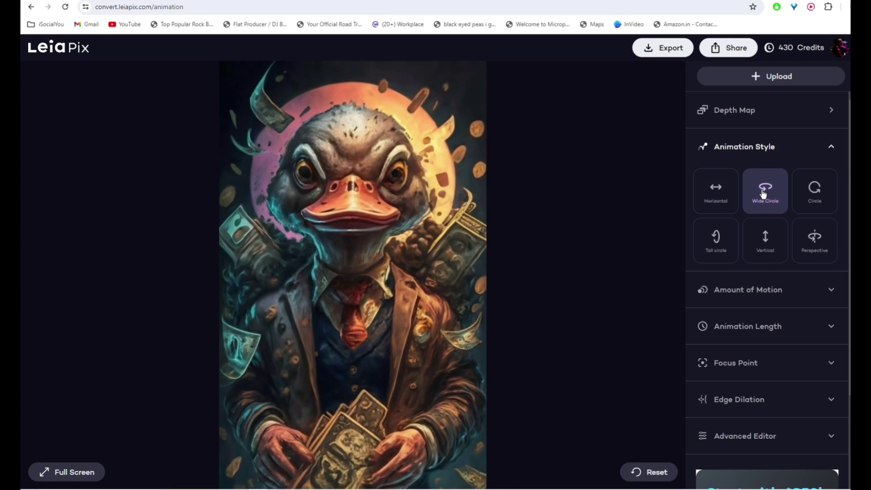
left_click(826, 188)
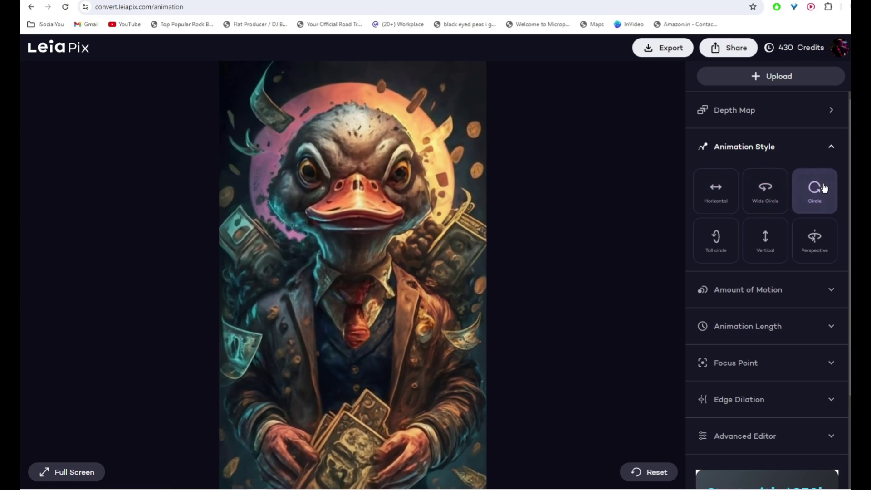
left_click(721, 237)
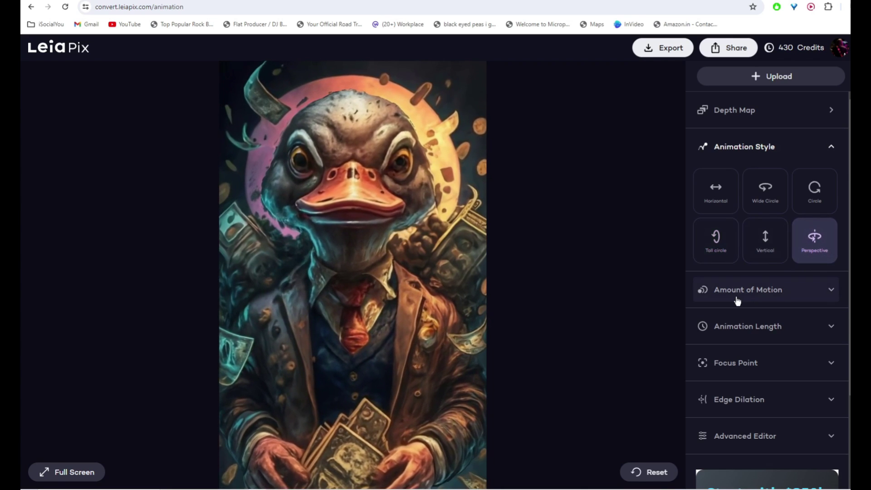
Expand the Amount of Motion, Animation Length, Focus Point, Edge Dilation and Advanced Editor settings
left_click(805, 294)
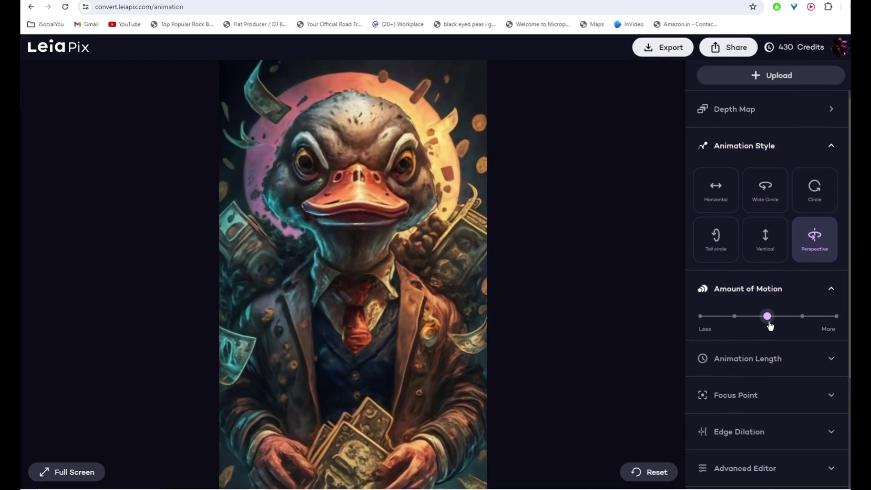
left_click(807, 360)
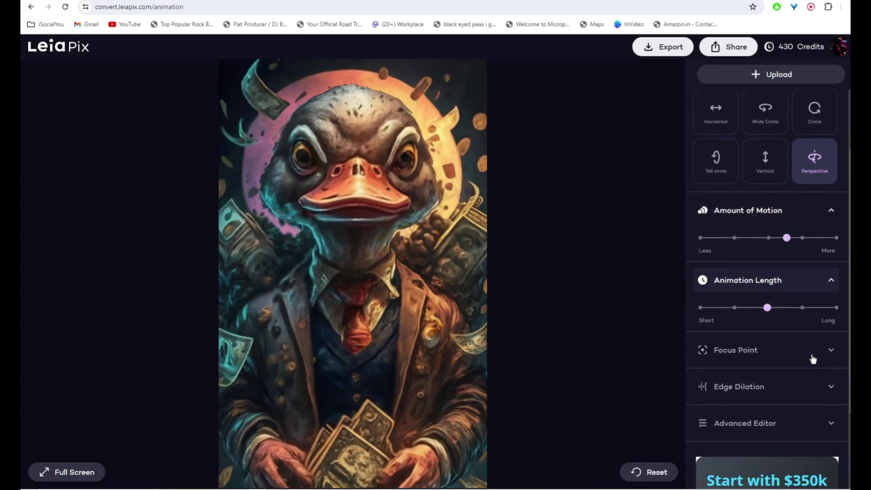
scroll(813, 357, "down", 4)
left_click(814, 257)
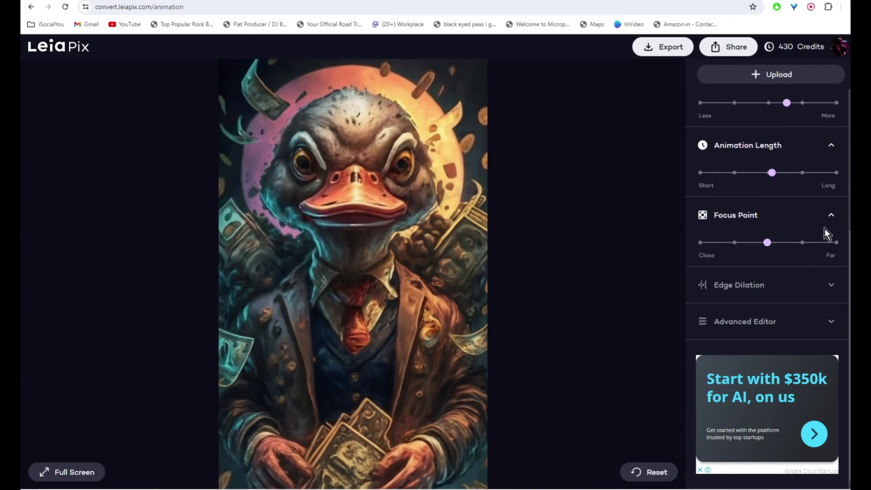
left_click(829, 288)
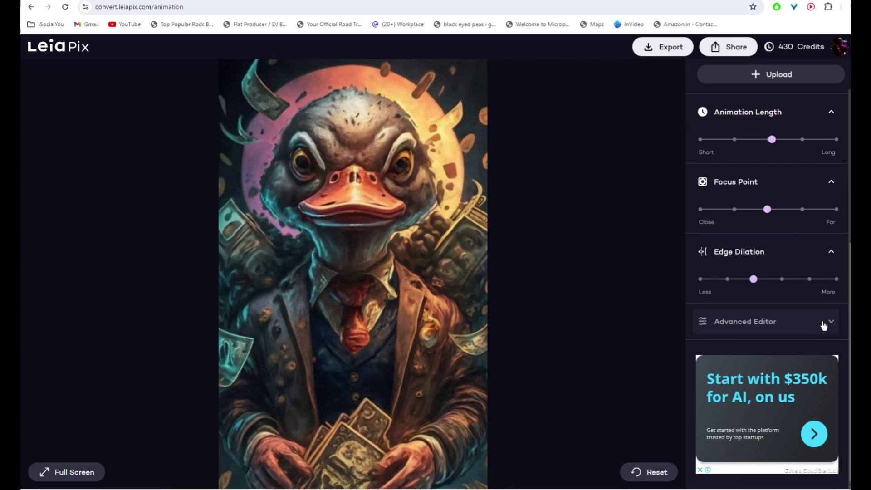
left_click(830, 322)
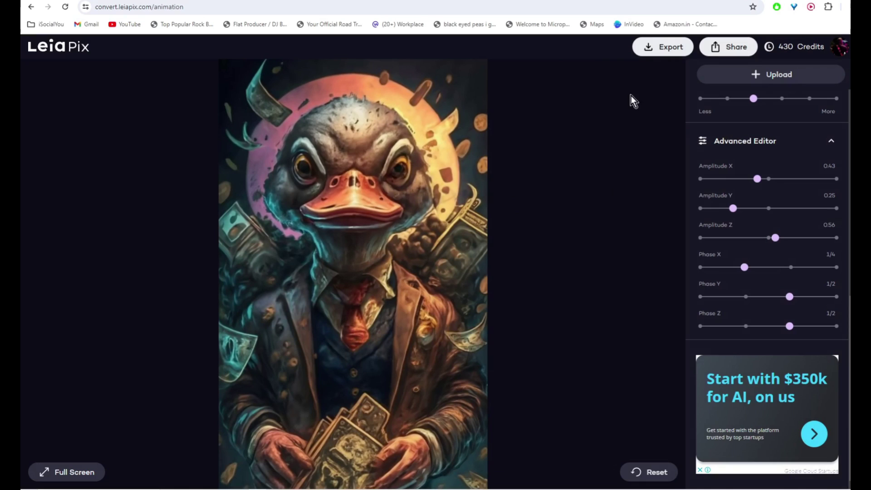
Export the duck animation as a free Limited MP4 up to 720p
left_click(657, 48)
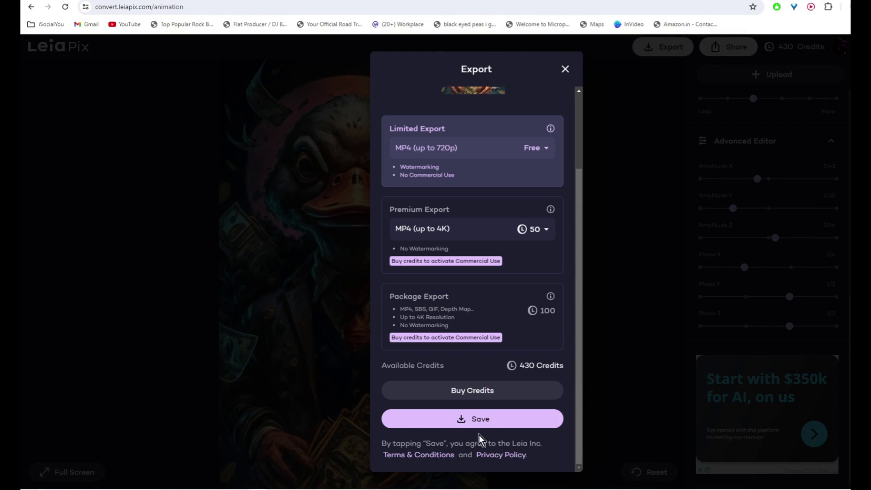
left_click(481, 420)
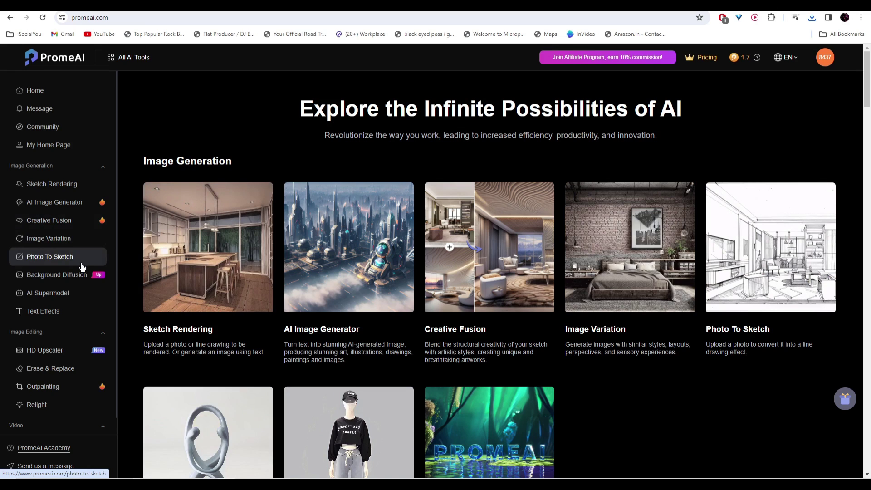
scroll(82, 266, "down", 3)
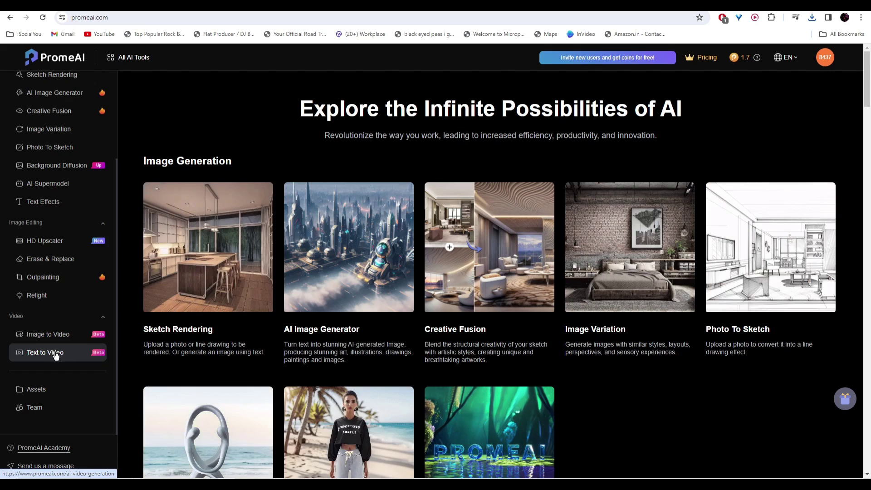
Enter 'an eagle flying and its snowing' in Text to Video and pick Artistic Photography 04
left_click(55, 355)
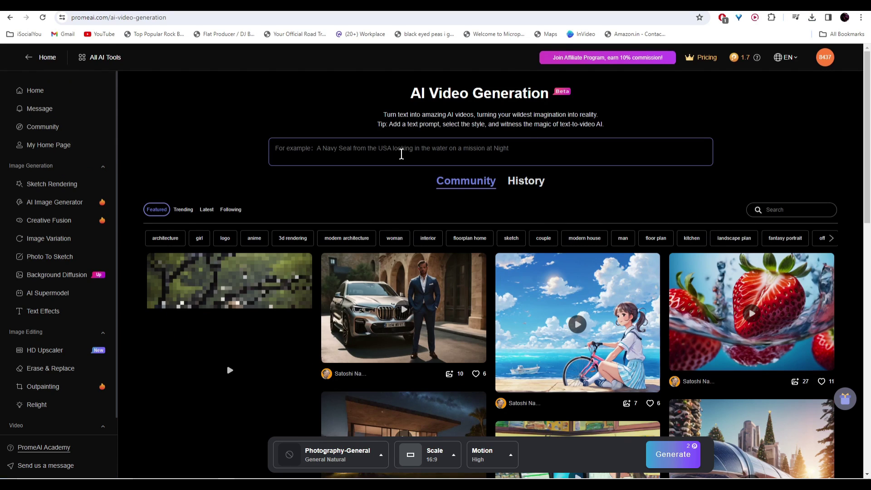
type("an eagle flying and its snowing")
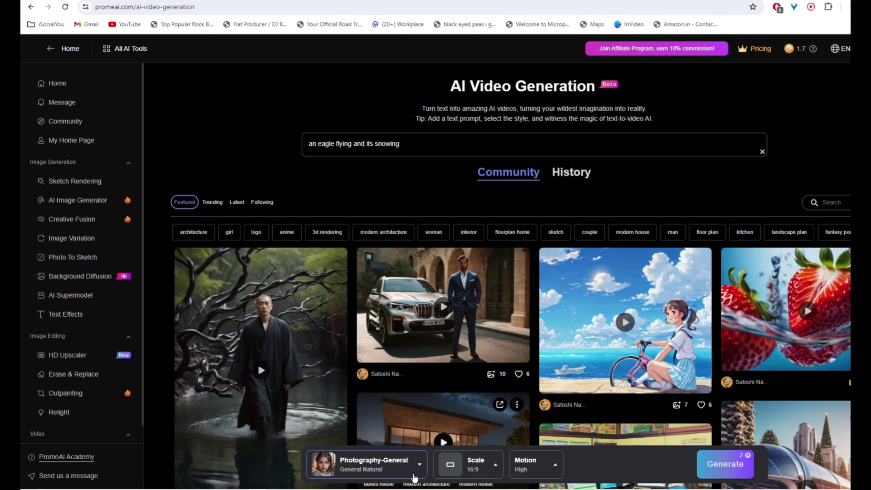
left_click(416, 472)
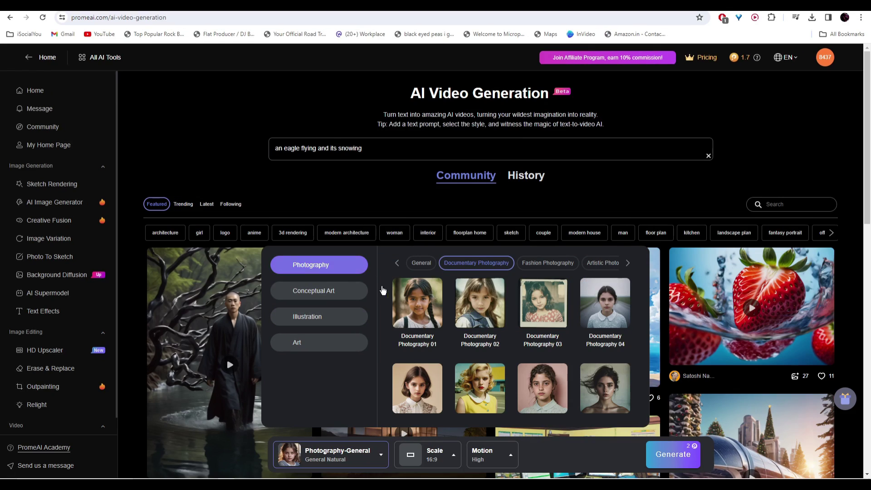
left_click(337, 265)
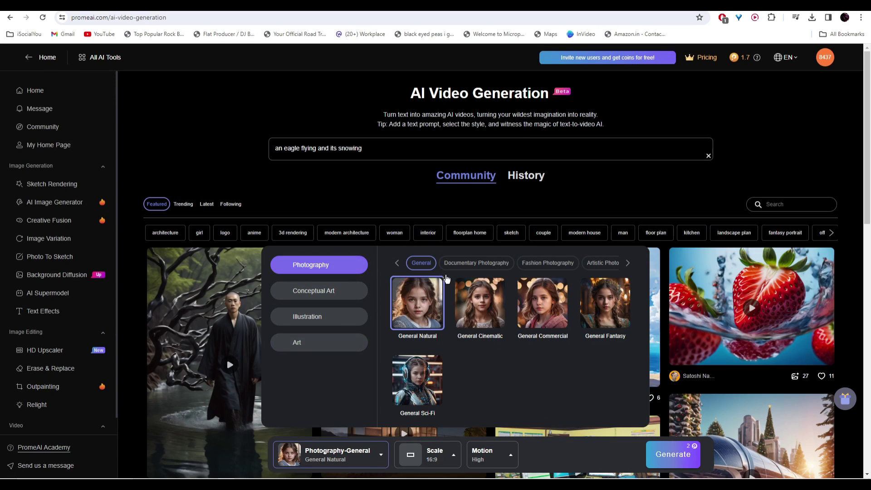
left_click(505, 268)
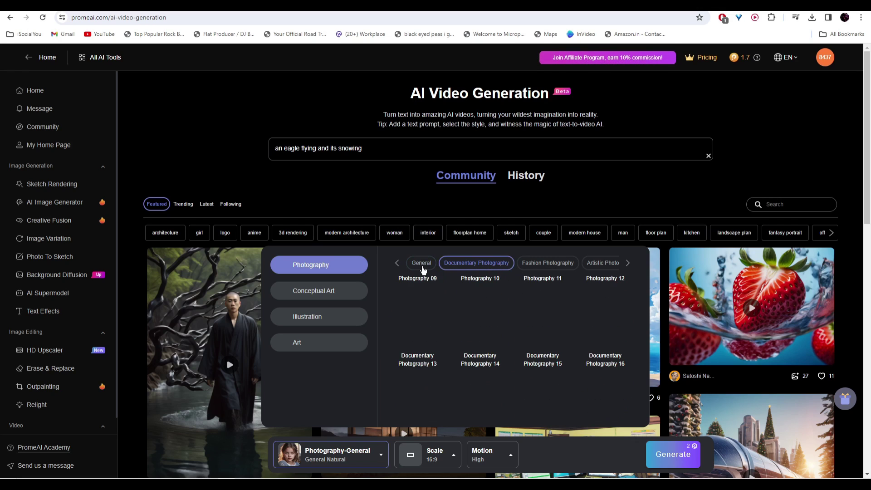
left_click(526, 264)
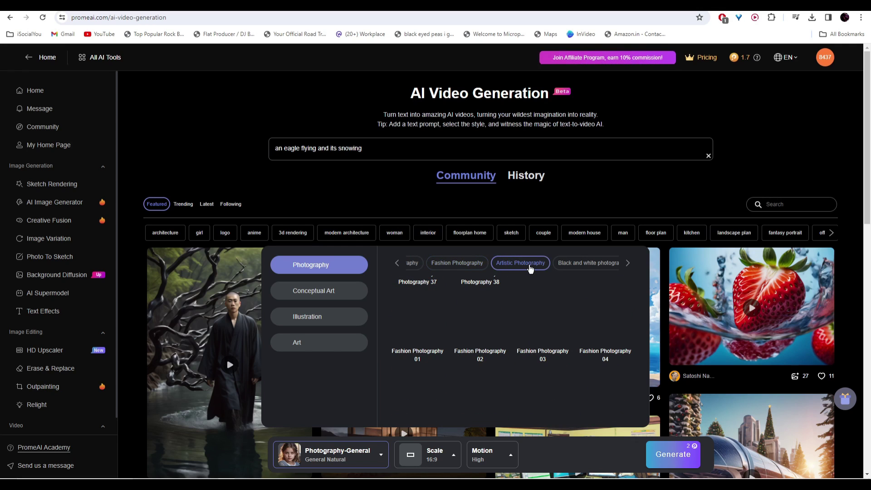
scroll(508, 358, "up", 10)
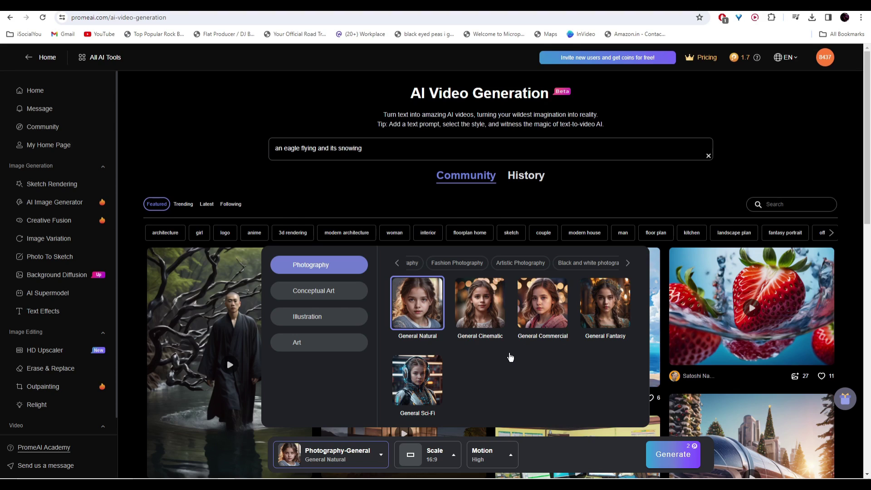
Set 16:9 aspect ratio and High motion, then generate the eagle video
left_click(488, 462)
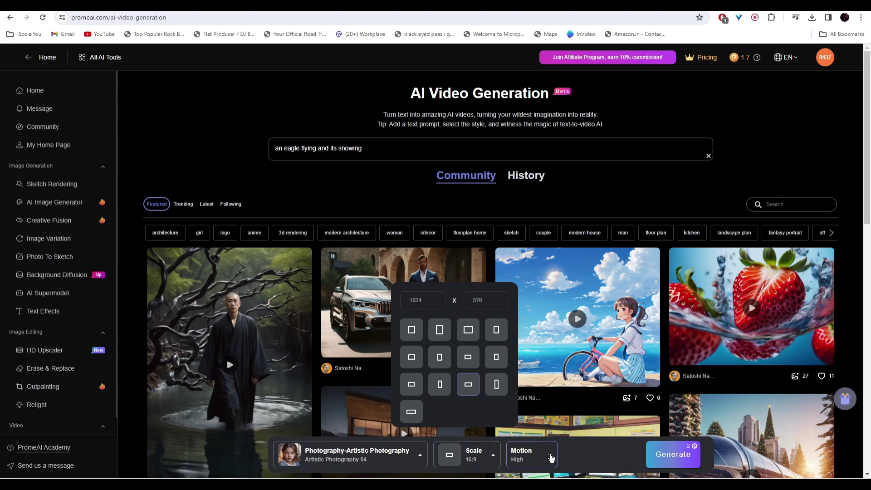
left_click(550, 457)
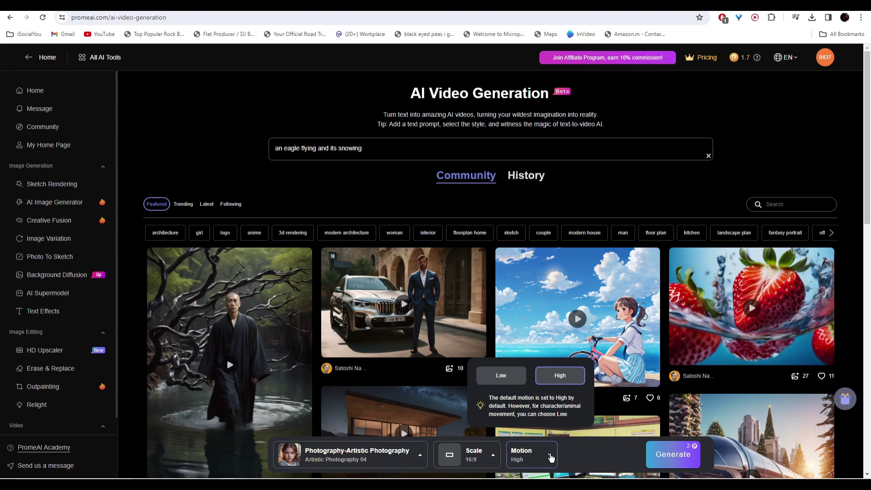
left_click(675, 457)
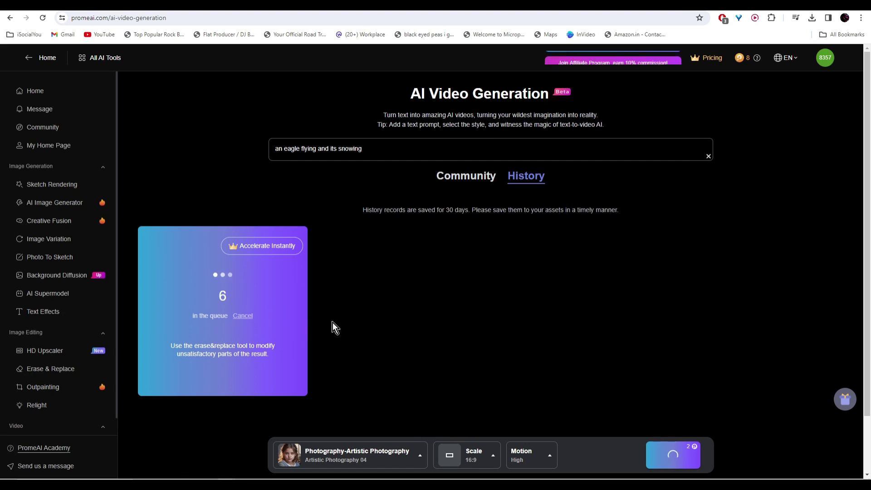
Submit an Image to Video job for the anime library picture
scroll(53, 347, "down", 3)
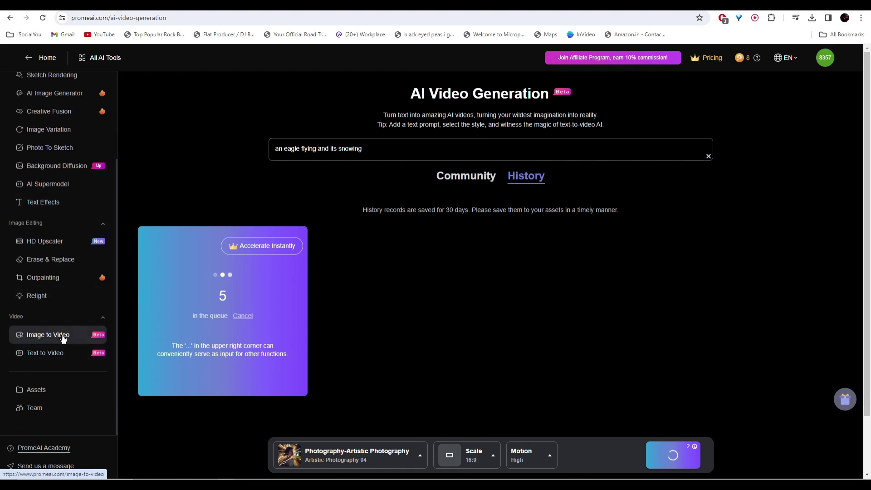
left_click(63, 339)
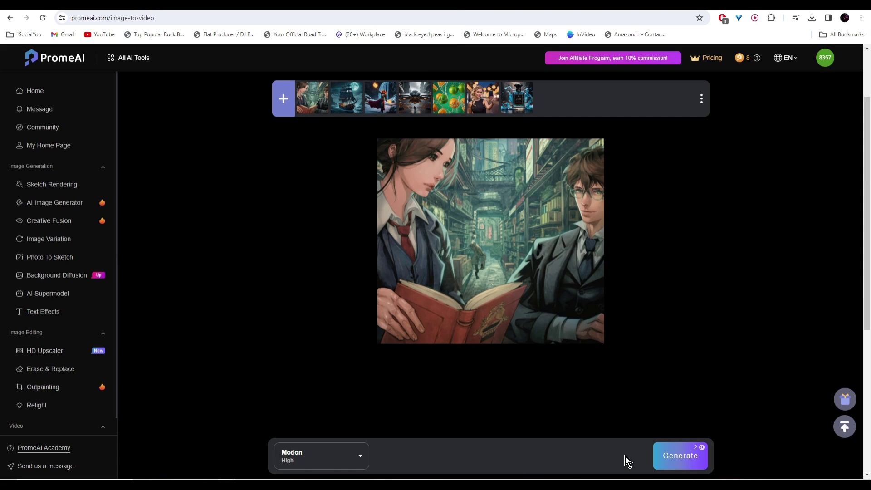
left_click(676, 457)
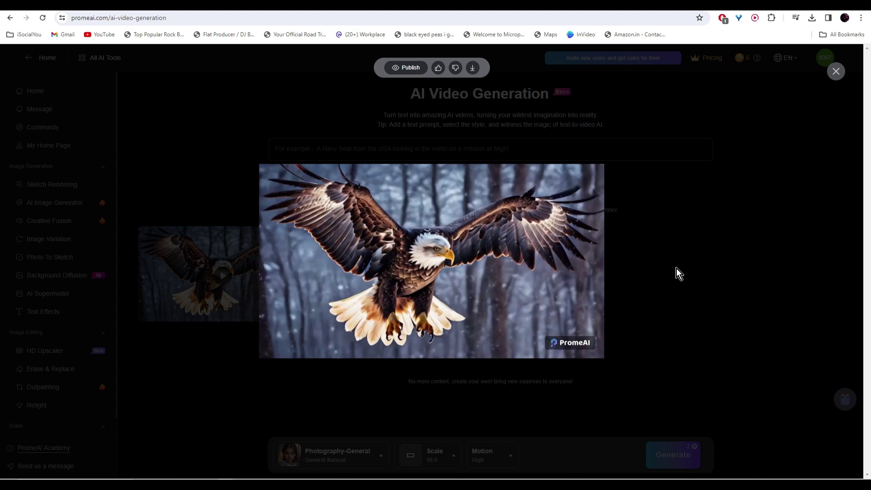
Close the eagle preview and view the finished 4-second anime library clip
left_click(676, 267)
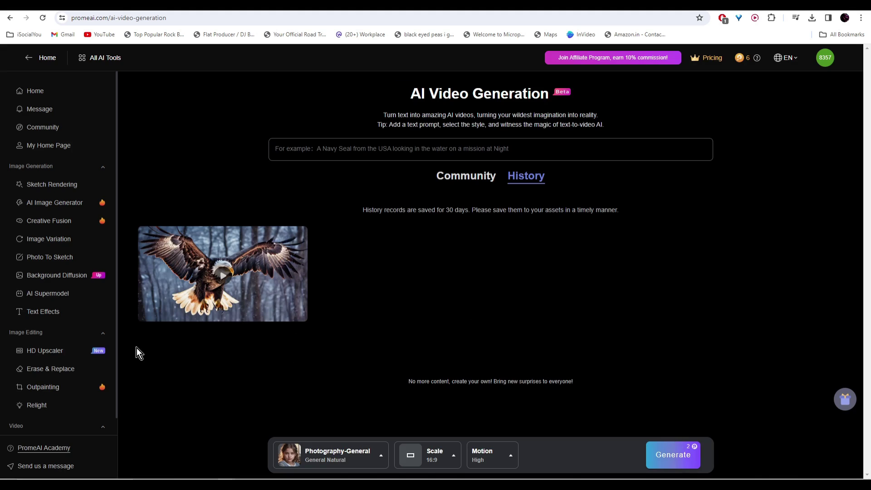
scroll(95, 341, "down", 3)
left_click(58, 334)
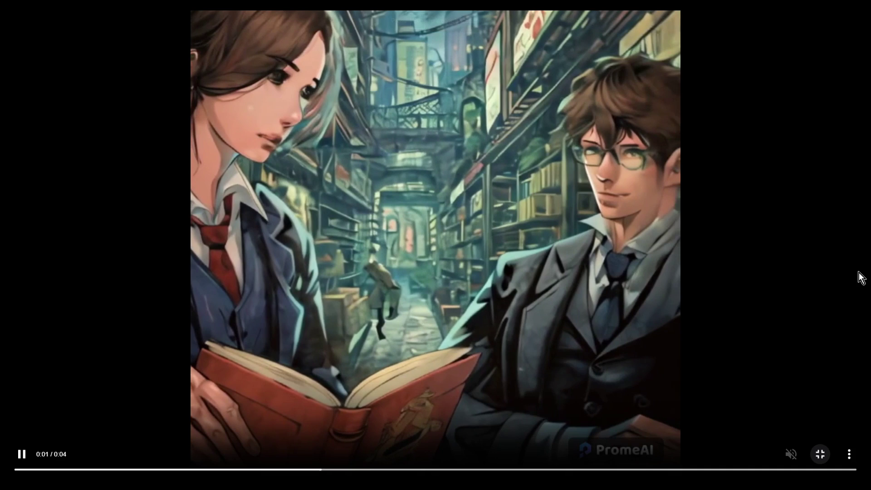
key("Escape")
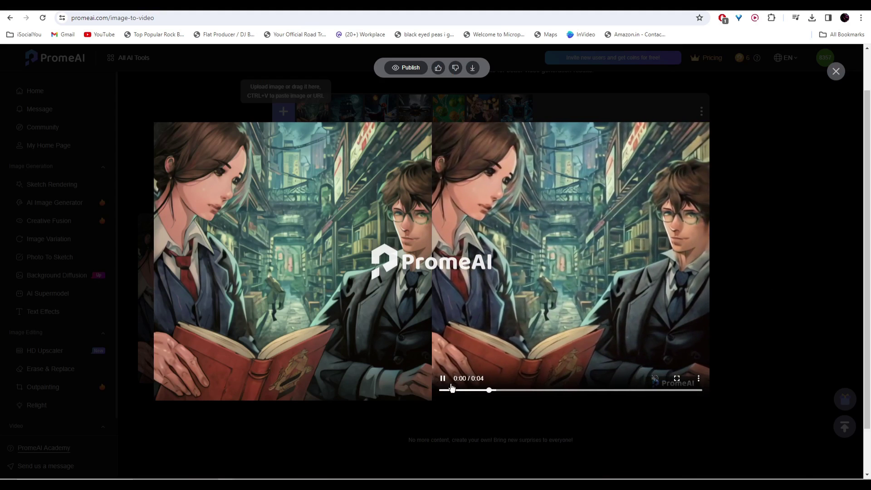